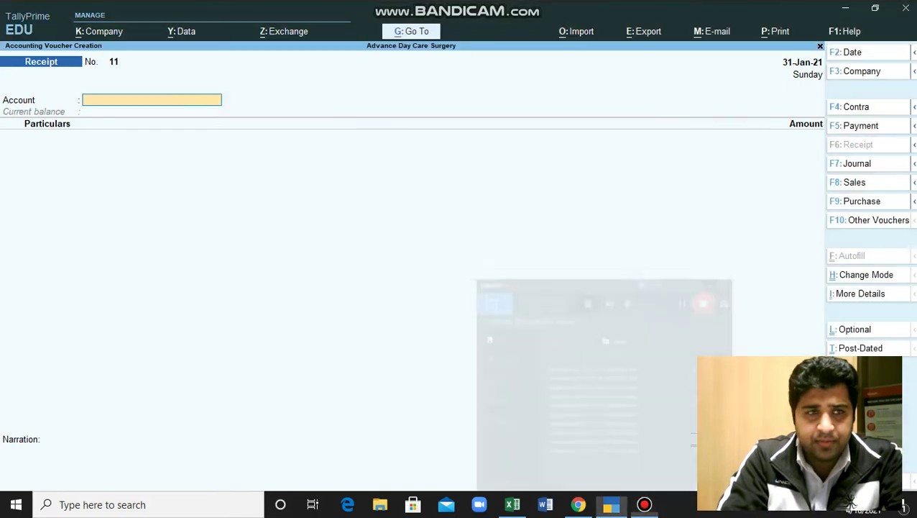
# - Switch from TallyPrime's blank receipt voucher to the 'adcb tally' Excel workbook
pyautogui.click(717, 101)
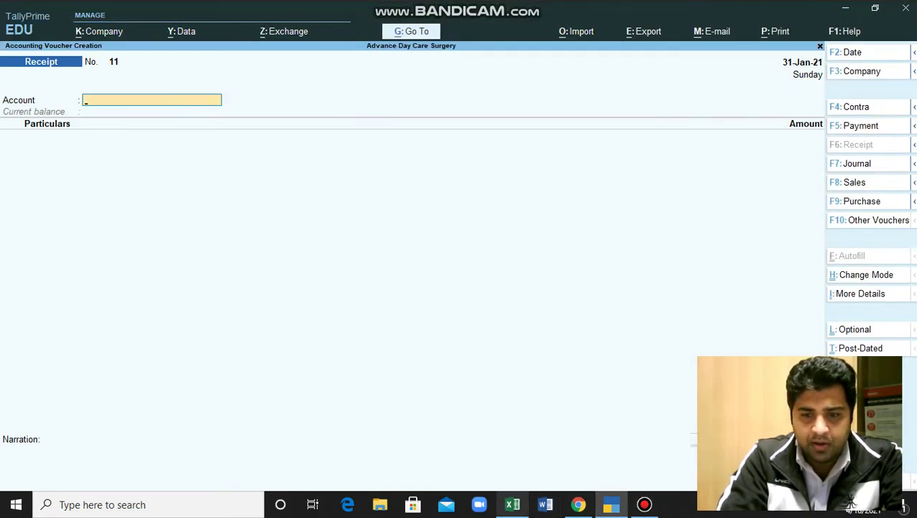
pyautogui.moveTo(578, 504)
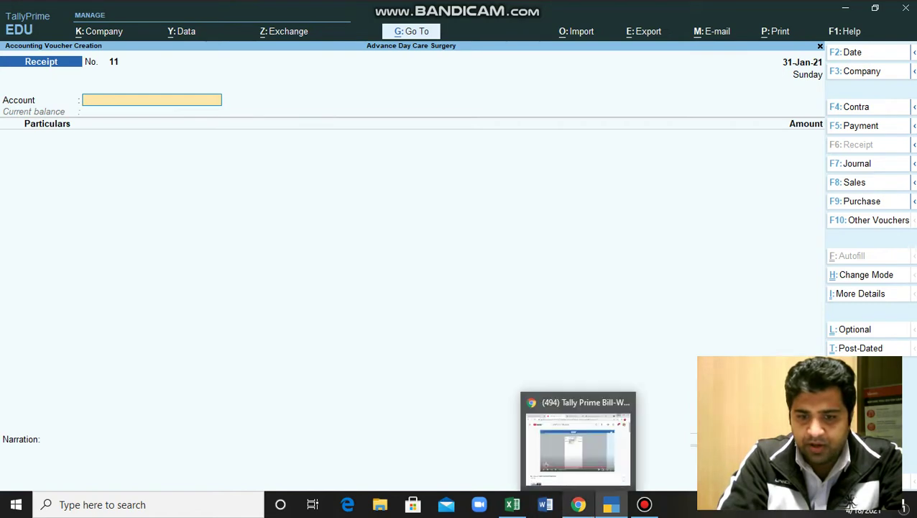
pyautogui.moveTo(512, 504)
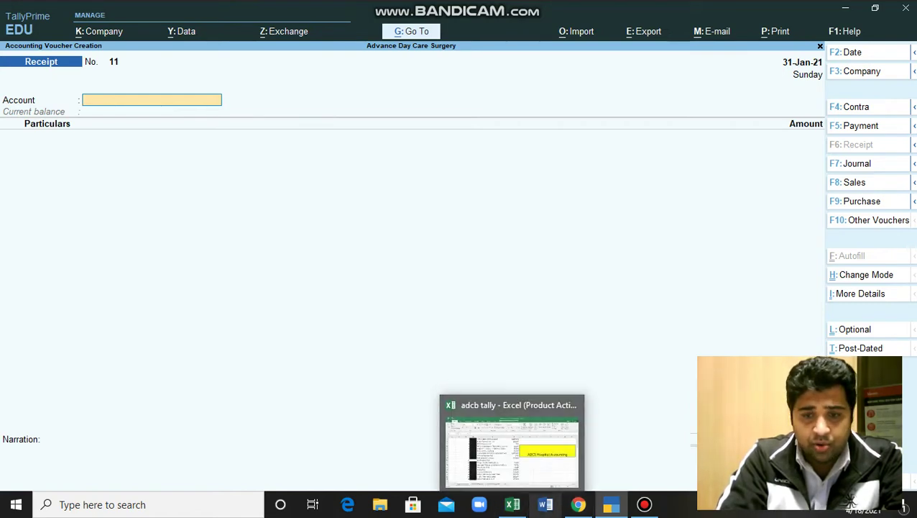
pyautogui.click(512, 504)
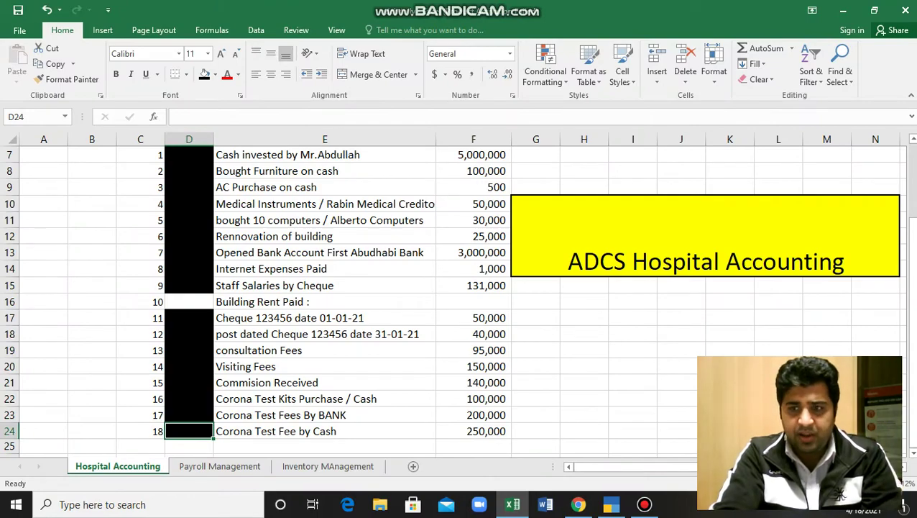
# - Scroll the Hospital Accounting transaction list, then return to blank TallyPrime receipt voucher No. 11
pyautogui.moveTo(910, 238); pyautogui.dragTo(910, 236)
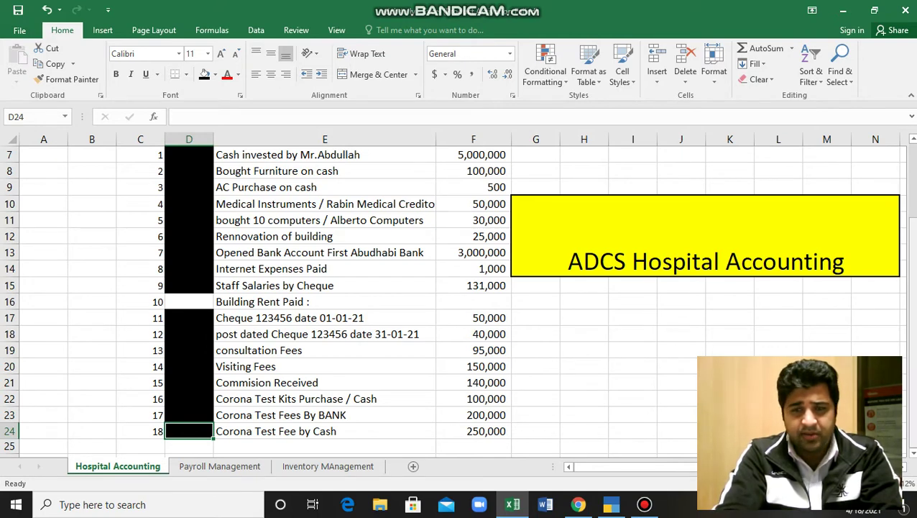
pyautogui.click(910, 235)
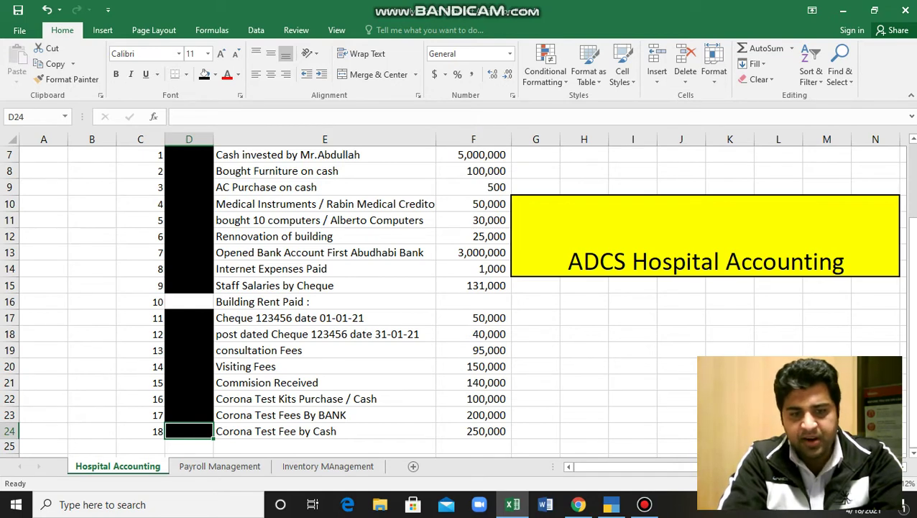
pyautogui.click(611, 504)
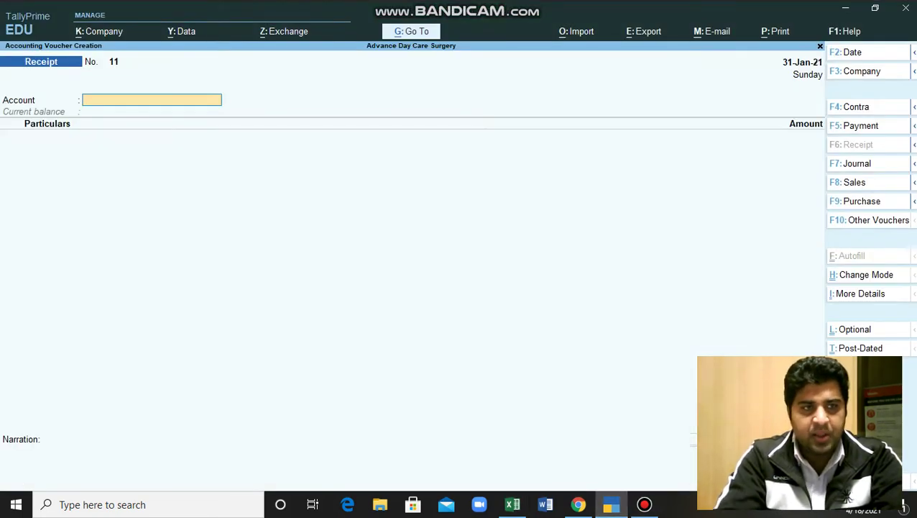
# - Enter Cash as the account and credit Corona Test Fees 250,000.00 on voucher 11
pyautogui.write('Cash')
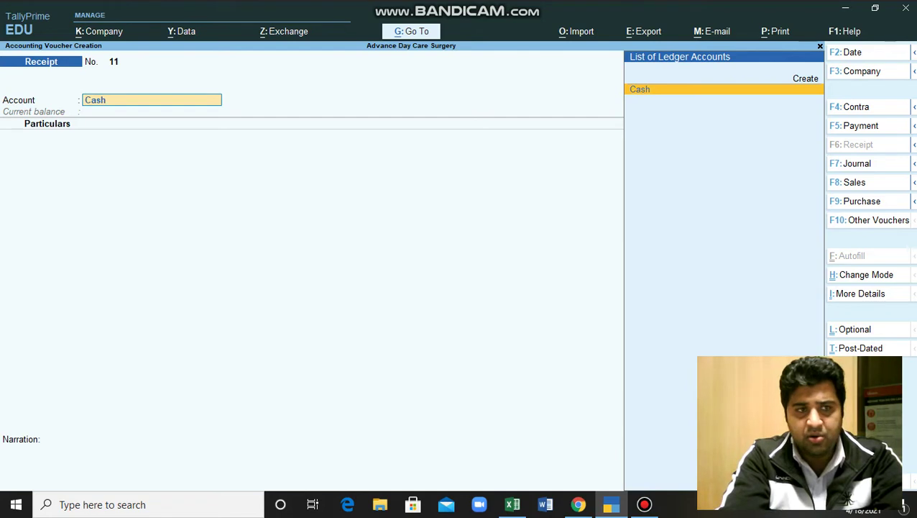
pyautogui.press('Return')
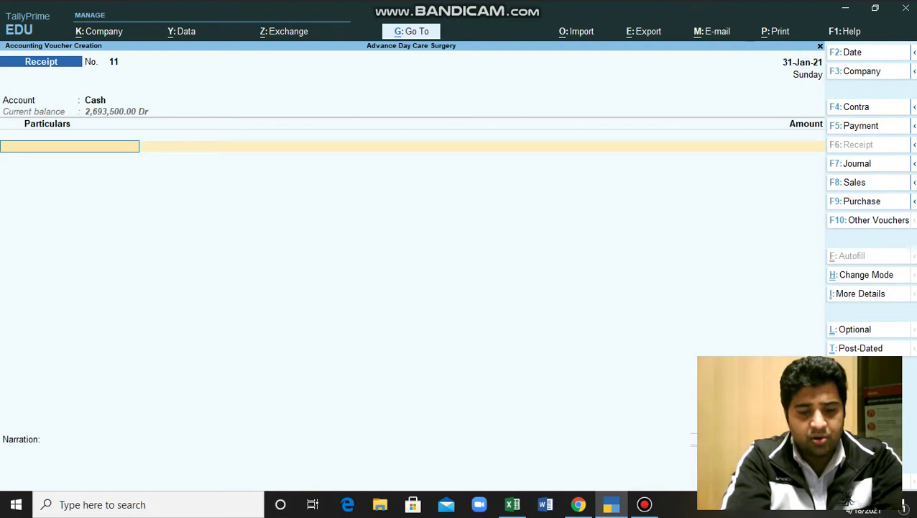
pyautogui.write('Coron')
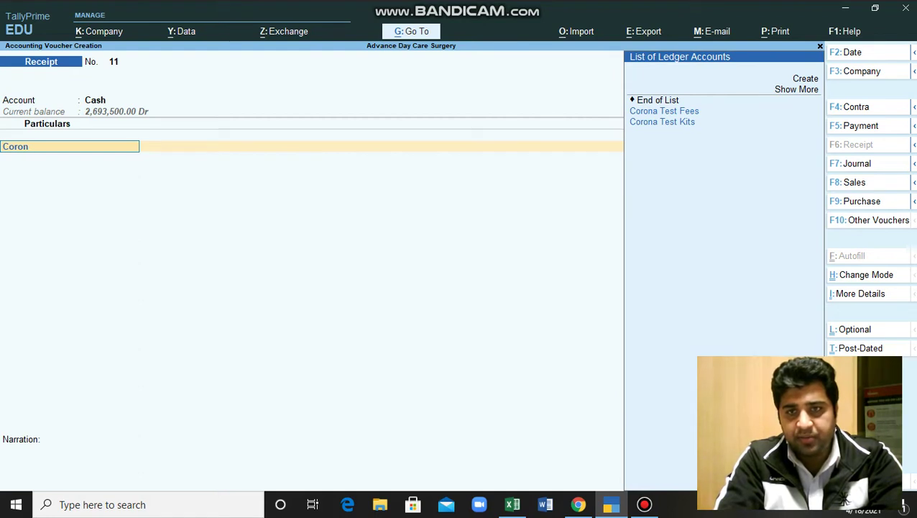
pyautogui.press('Return')
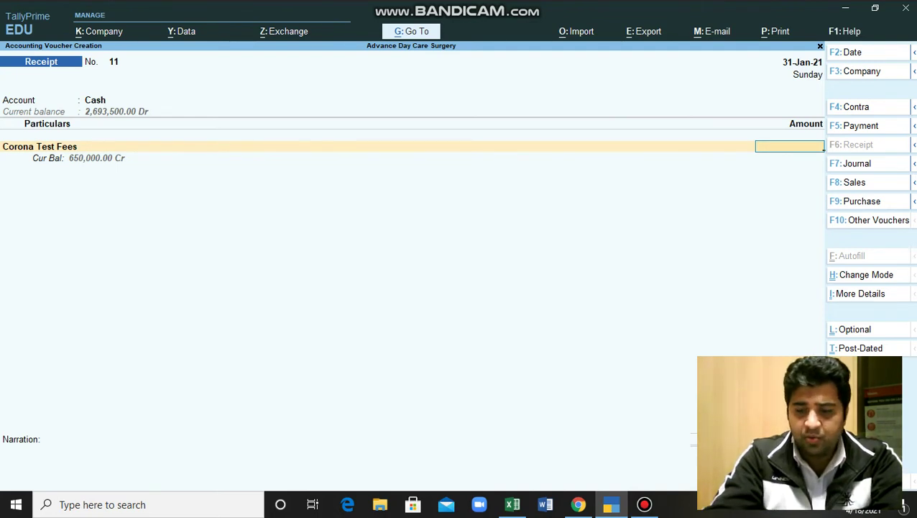
pyautogui.write('250000')
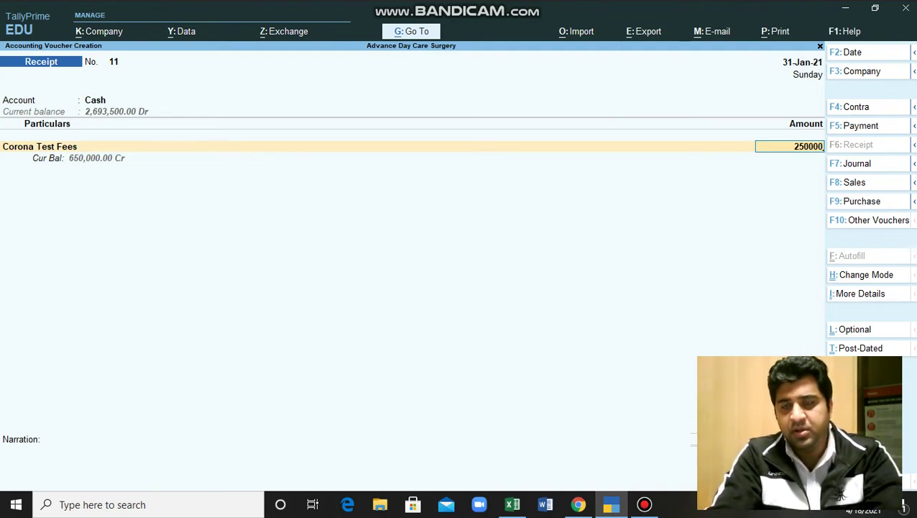
pyautogui.press('Return')
pyautogui.press('Return')
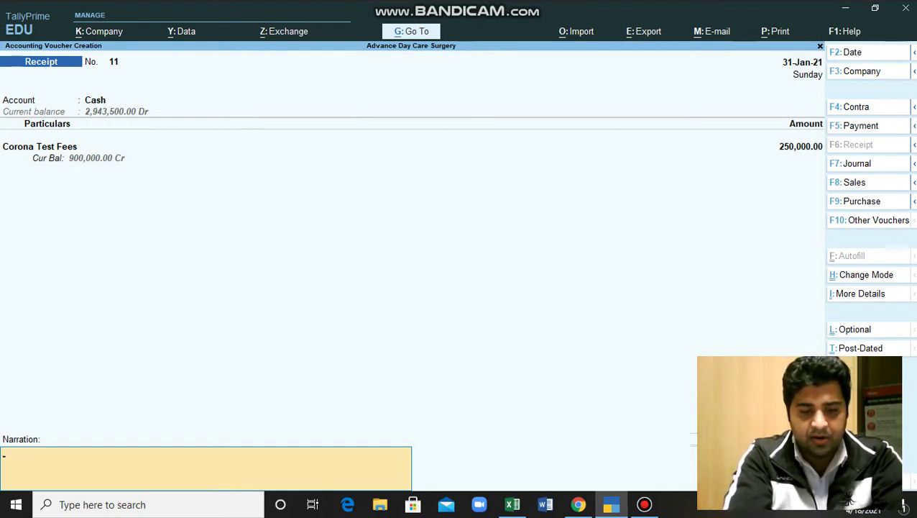
# - Save voucher 11 with narration 'received corona tests in cash' and switch to Excel
pyautogui.write('received co')
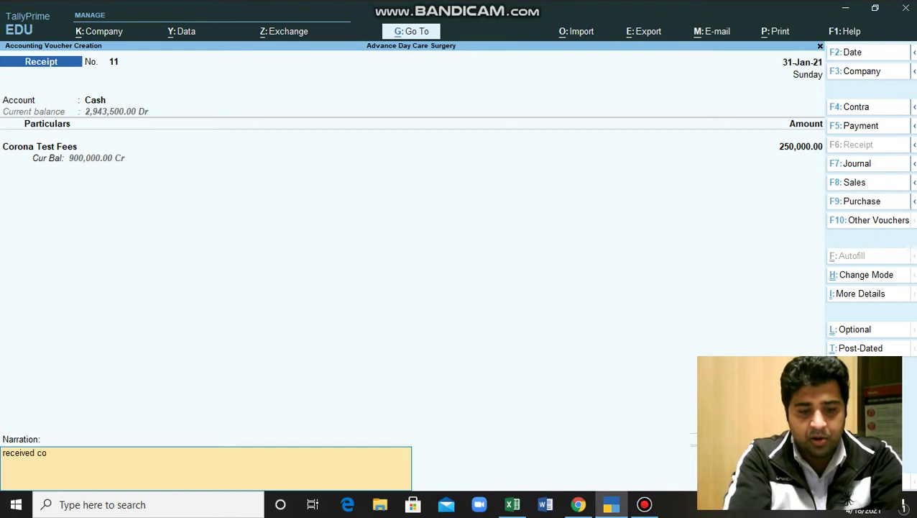
pyautogui.write('rona test ')
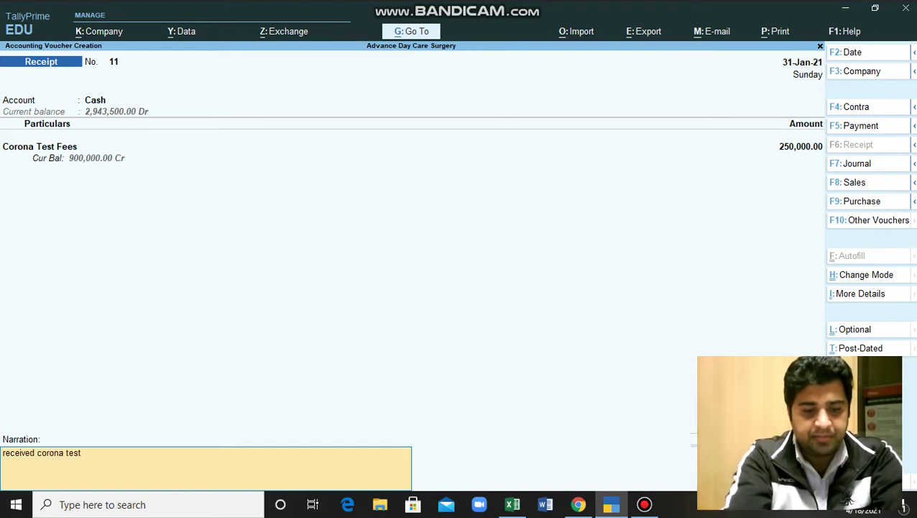
pyautogui.write('k')
pyautogui.press('BackSpace')
pyautogui.press('BackSpace')
pyautogui.press('BackSpace')
pyautogui.press('BackSpace')
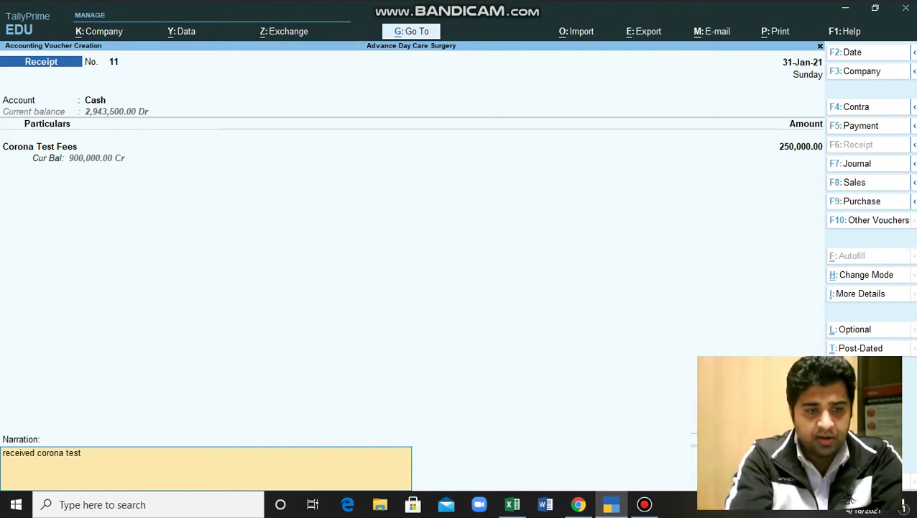
pyautogui.write('sts')
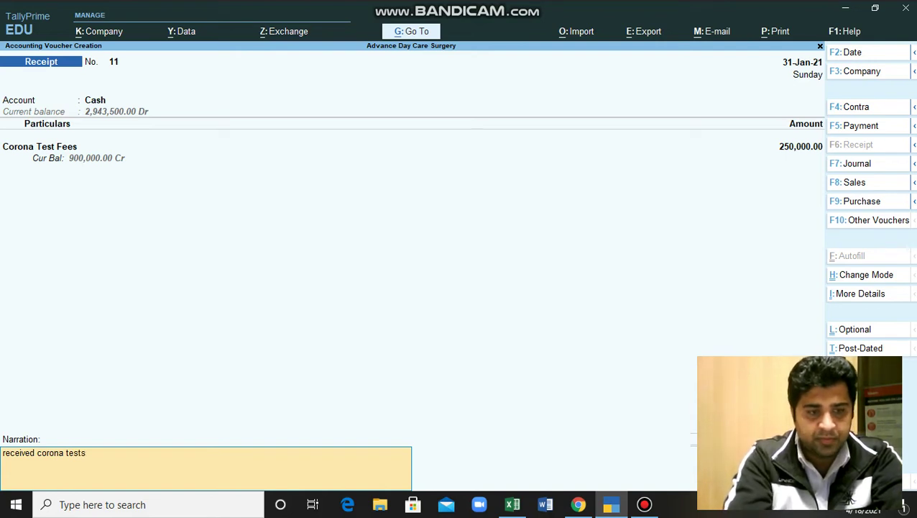
pyautogui.write(' in cash')
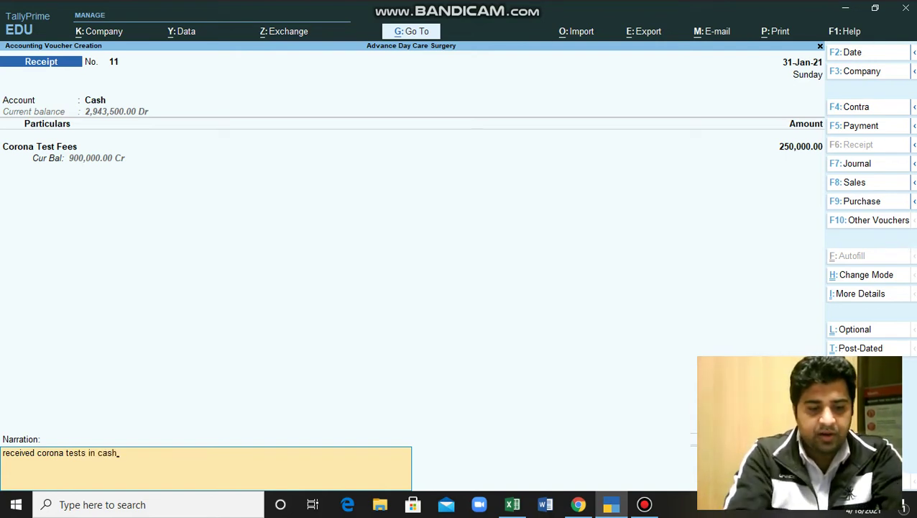
pyautogui.press('ctrl')
pyautogui.hotkey('ctrl', 'a')
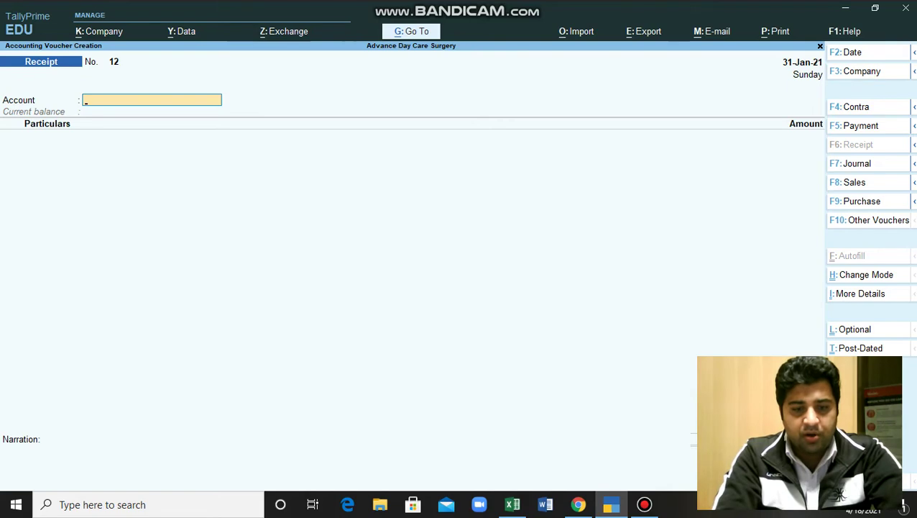
pyautogui.hotkey('alt', 'Tab')
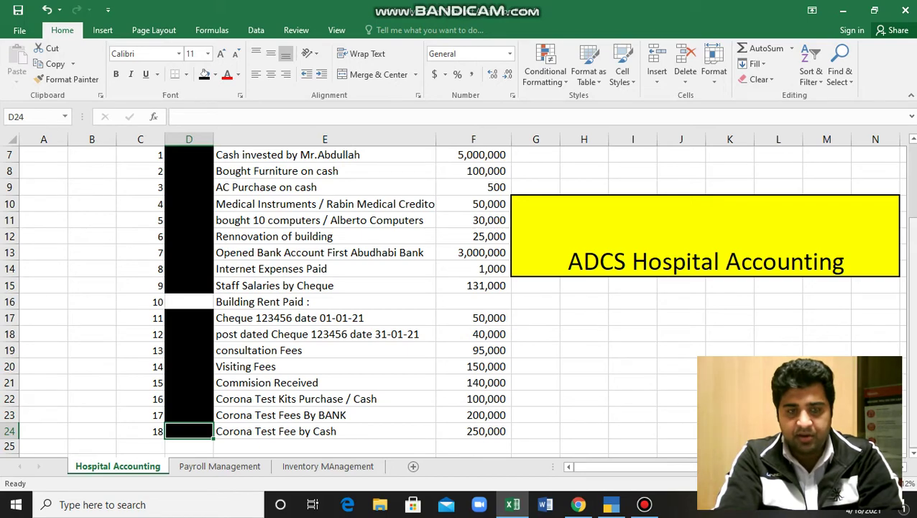
# - Scroll to the Corona Test Fee by Cash entry, then return to blank receipt voucher No. 12
pyautogui.moveTo(912, 281); pyautogui.dragTo(911, 330)
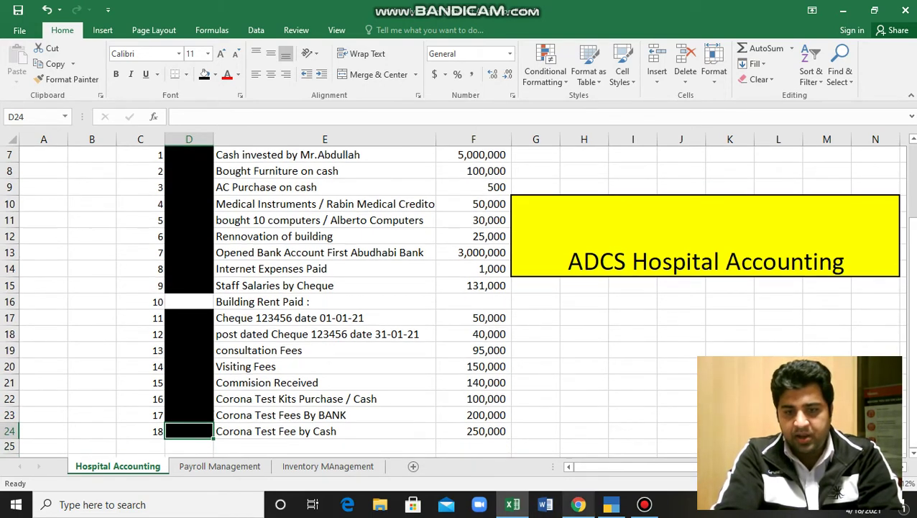
pyautogui.click(611, 504)
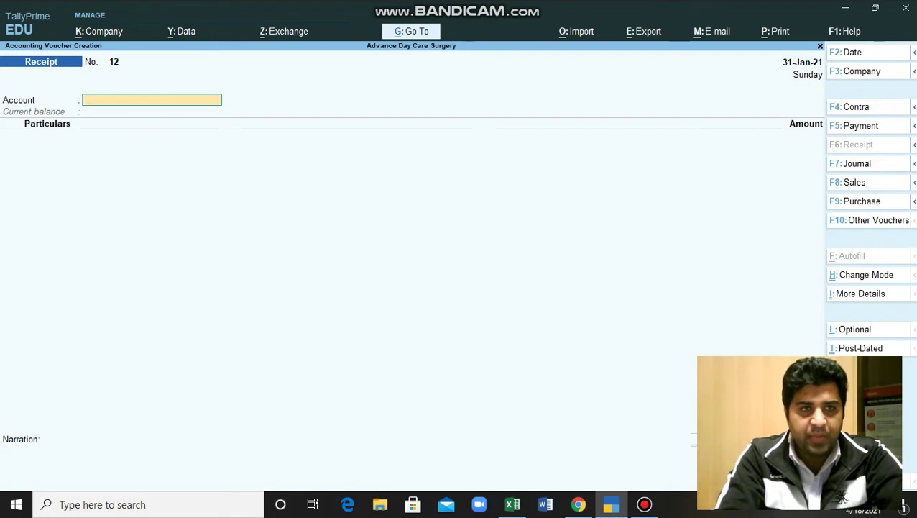
# - Leave voucher entry and open the Balance Sheet as at 31-Jan-21 from Gateway of Tally
pyautogui.press('Escape')
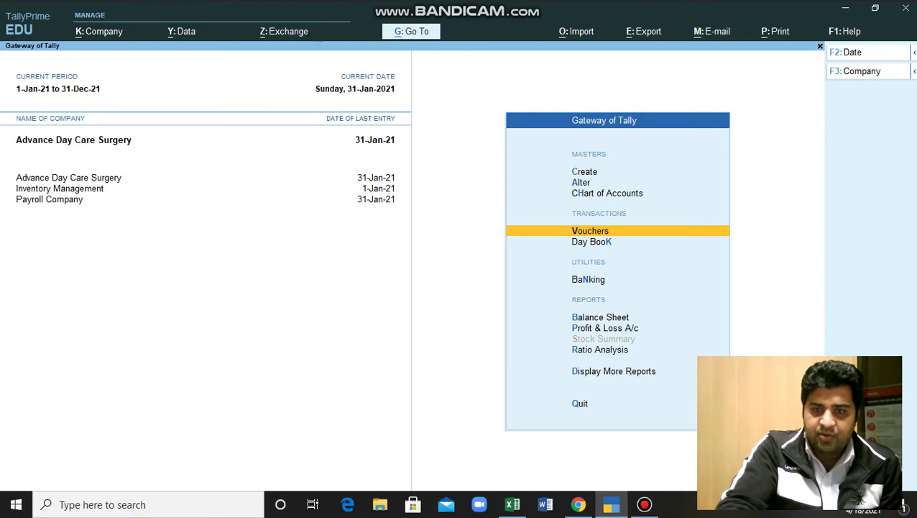
pyautogui.press('Down')
pyautogui.press('Down')
pyautogui.press('Down')
pyautogui.press('Down')
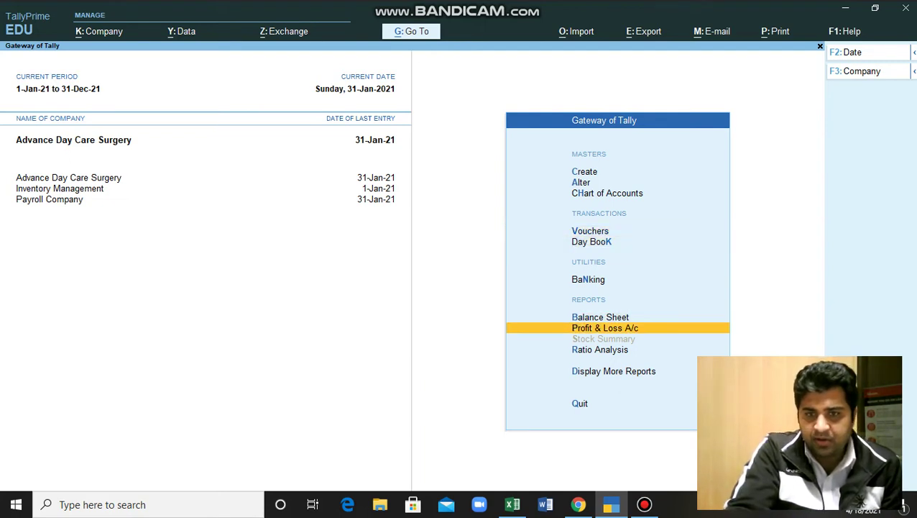
pyautogui.press('Up')
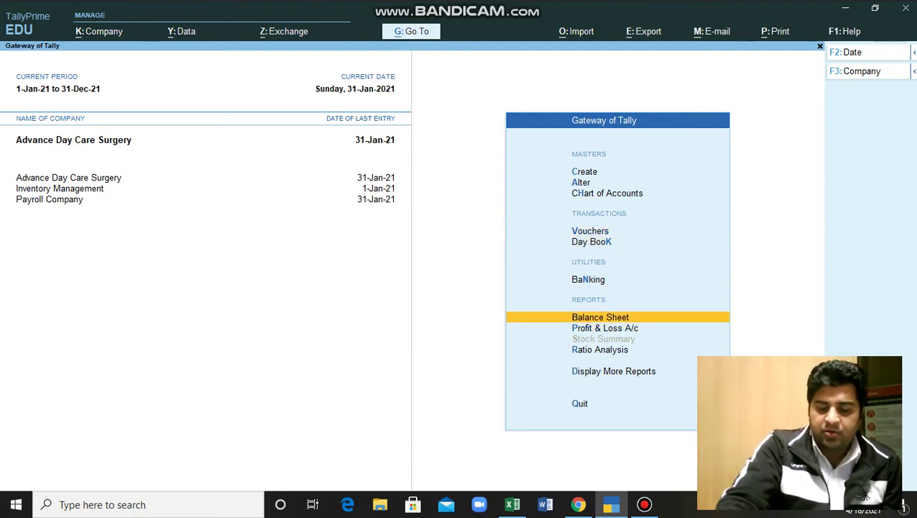
pyautogui.press('Return')
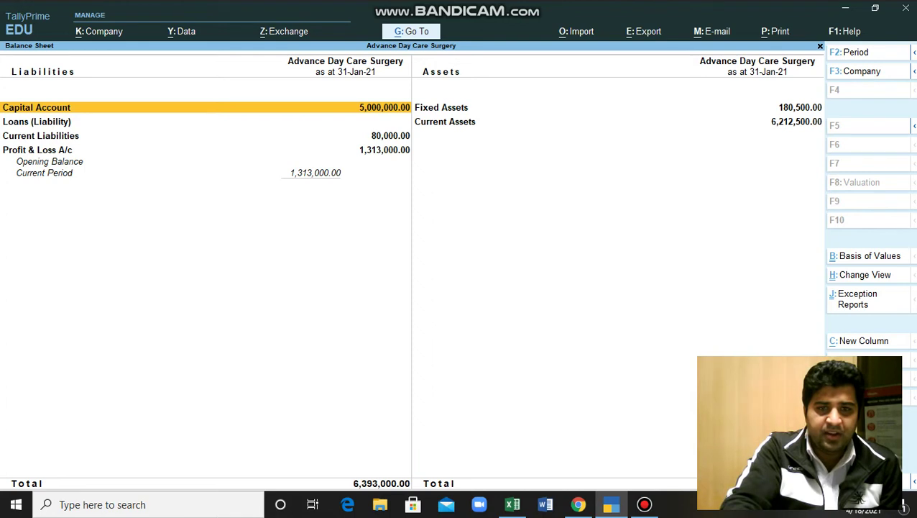
# - Drill from Current Liabilities down into the individual Sundry Creditors ledgers
pyautogui.press('Down')
pyautogui.press('Down')
pyautogui.press('Return')
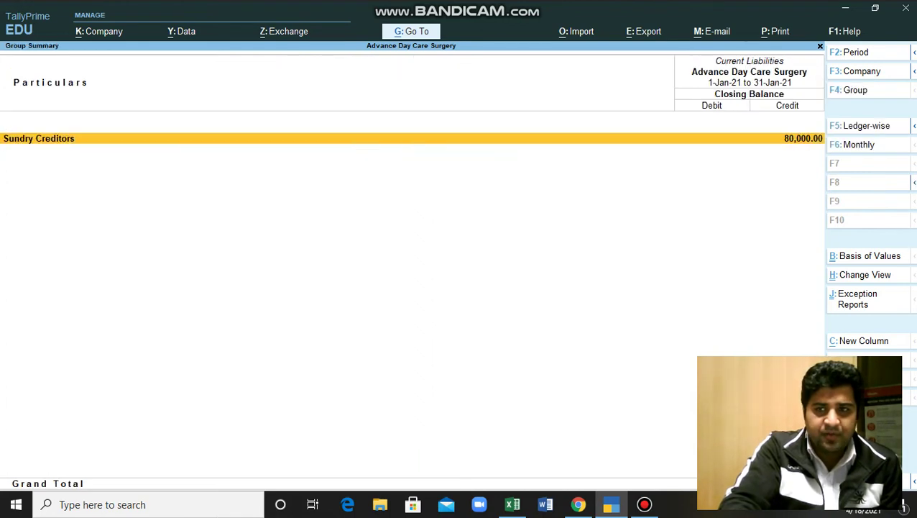
pyautogui.press('Return')
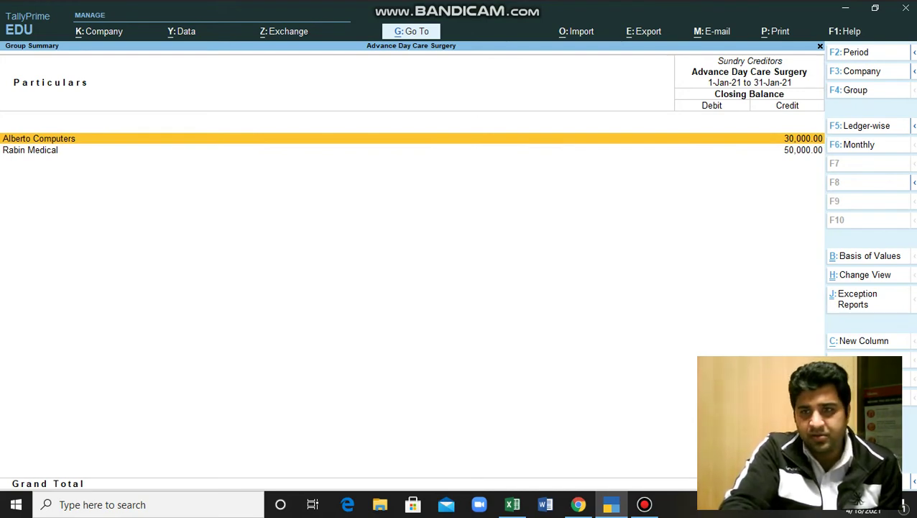
pyautogui.press('Escape')
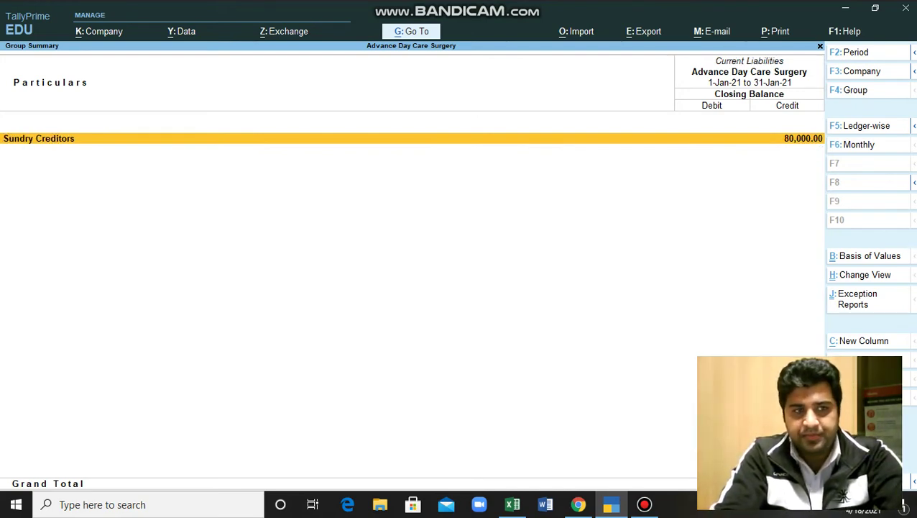
pyautogui.press('Return')
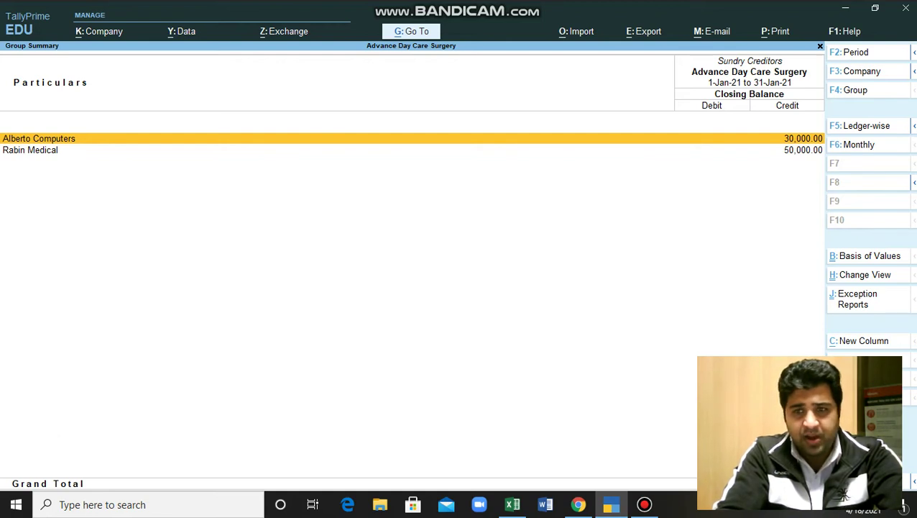
# - Back out to the Balance Sheet and close it to Gateway of Tally
pyautogui.press('Escape')
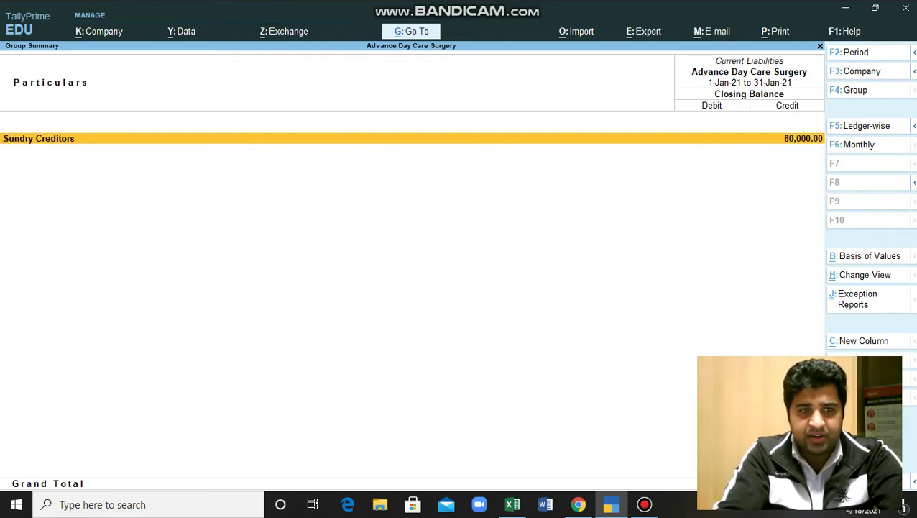
pyautogui.press('Escape')
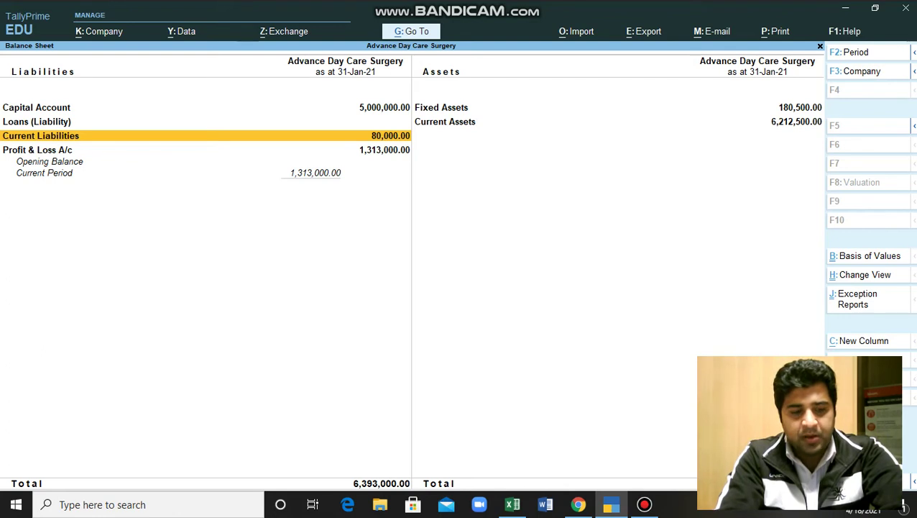
pyautogui.press('Escape')
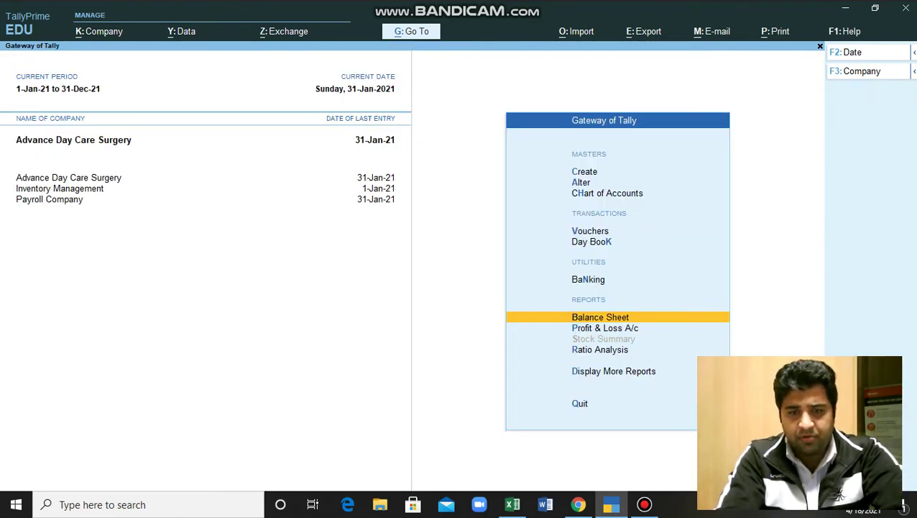
# - Review the Profit & Loss A/c showing 1,313,000.00 Nett Profit, then open Display More Reports
pyautogui.press('p')
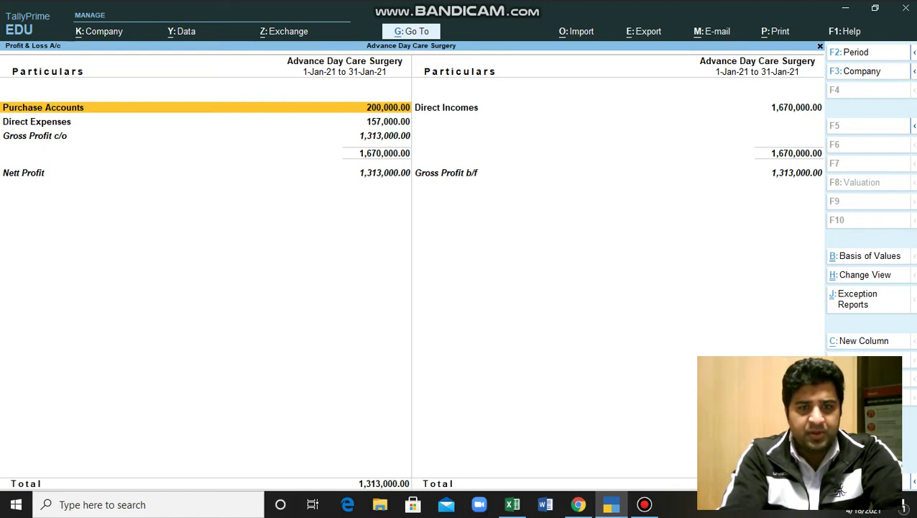
pyautogui.press('Escape')
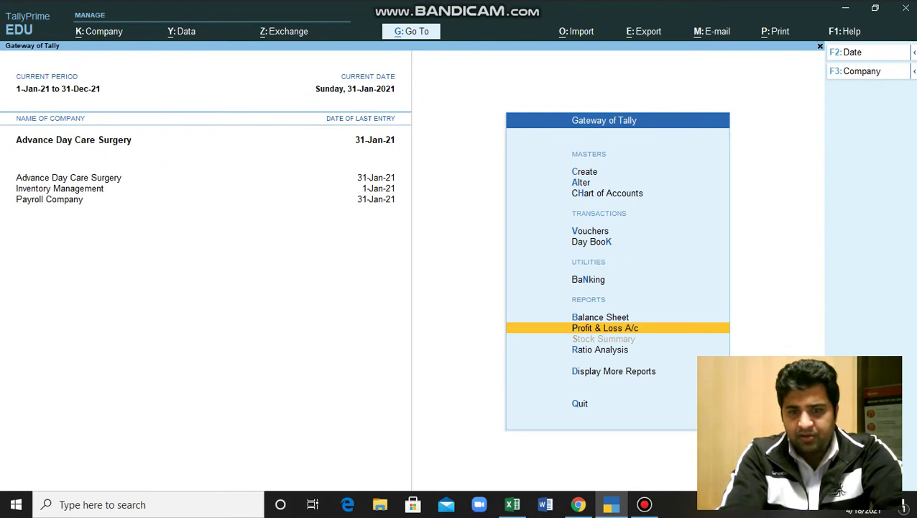
pyautogui.press('d')
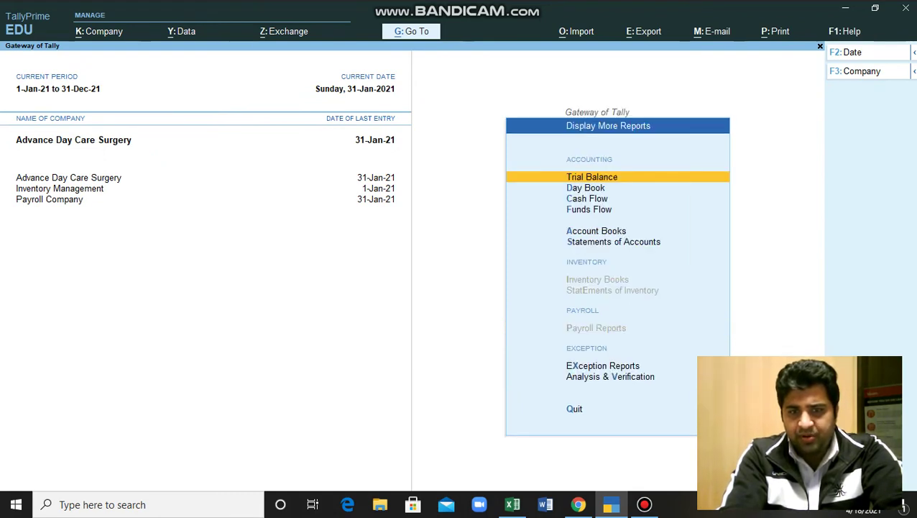
# - Browse the Day Book's 31-Jan-21 vouchers, selecting the Commission Received receipt, then open Cash Flow
pyautogui.press('d')
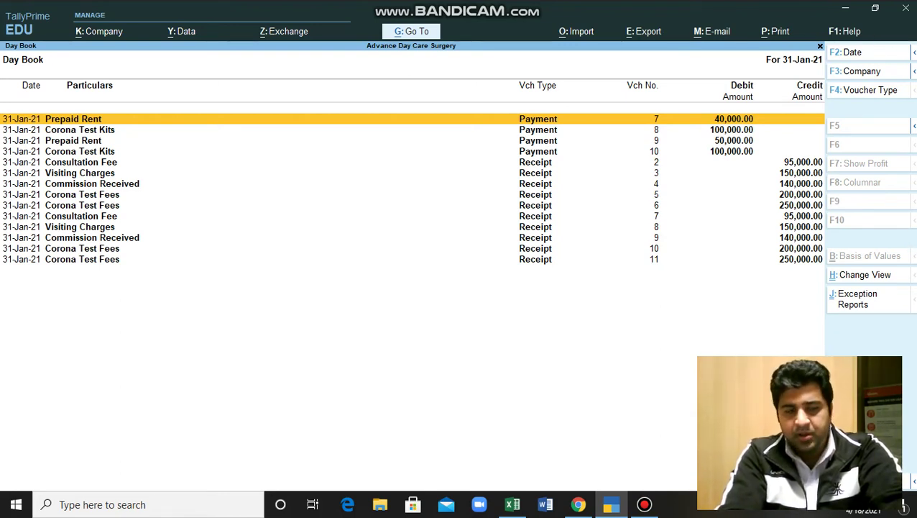
pyautogui.click(92, 183)
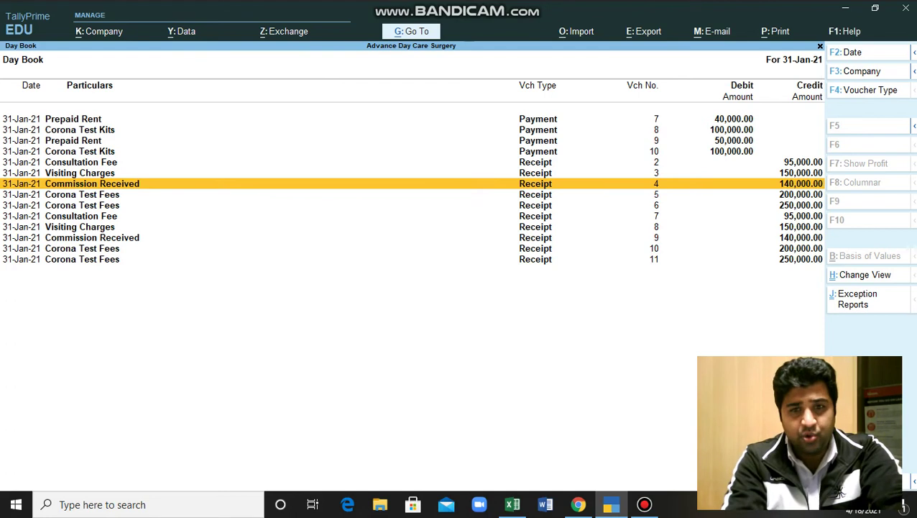
pyautogui.press('Escape')
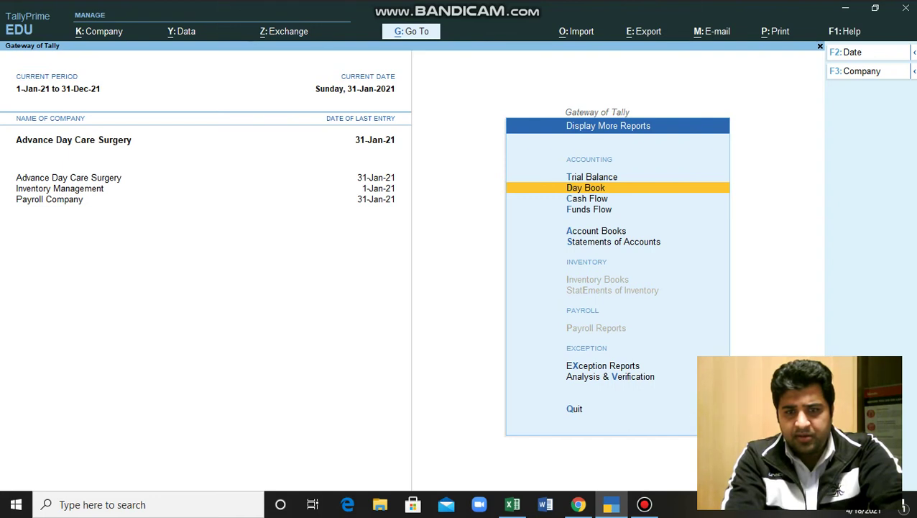
pyautogui.press('c')
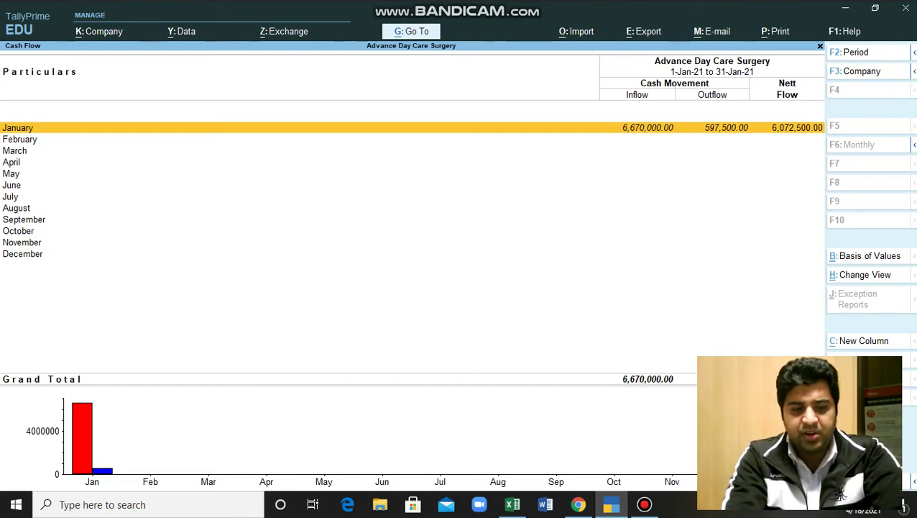
# - Set the Cash Flow period to 1-1-2021 through 31-01-2021, review it, then close the report
pyautogui.press('F2')
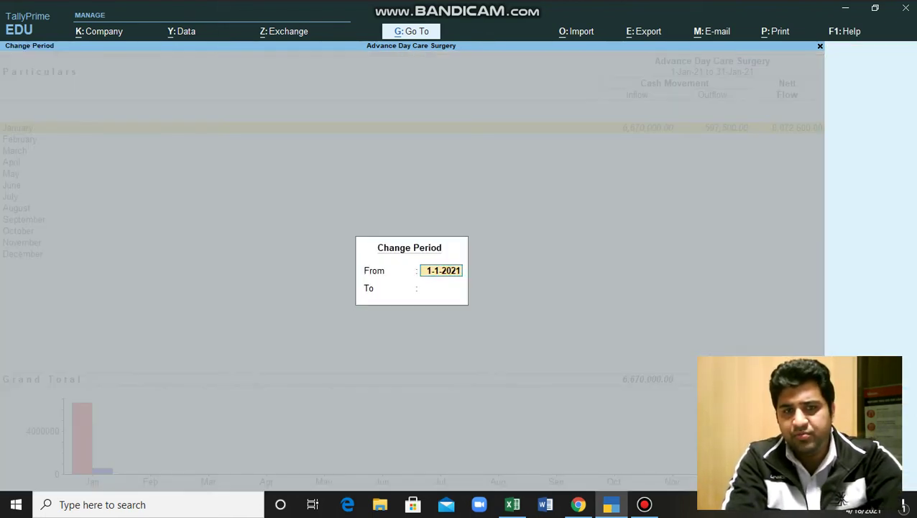
pyautogui.press('Return')
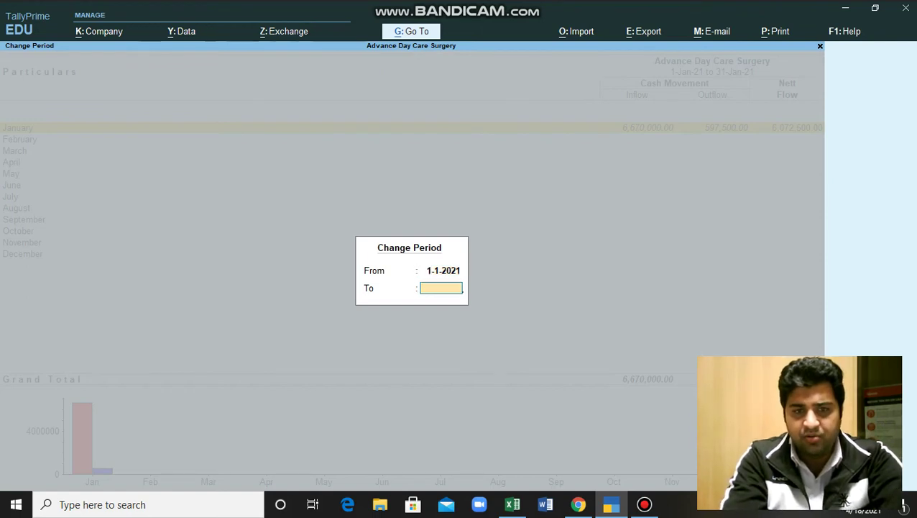
pyautogui.write('31')
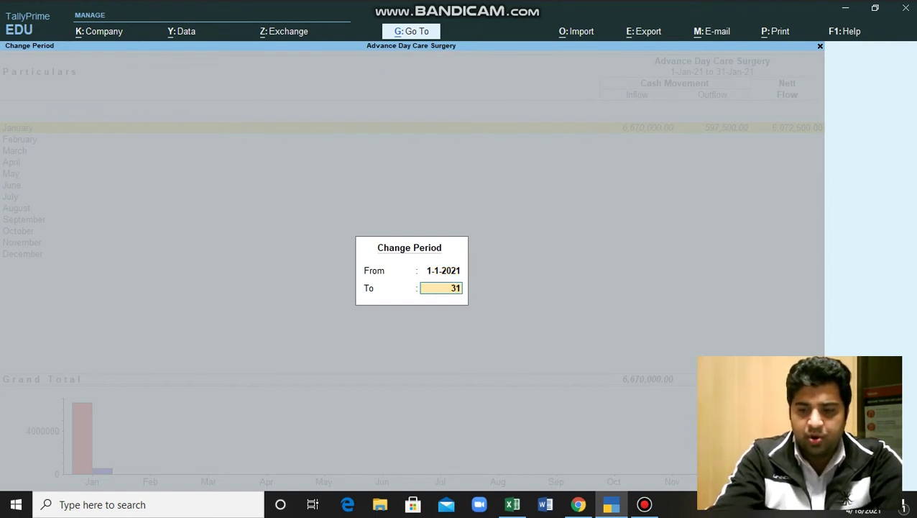
pyautogui.write('-01-')
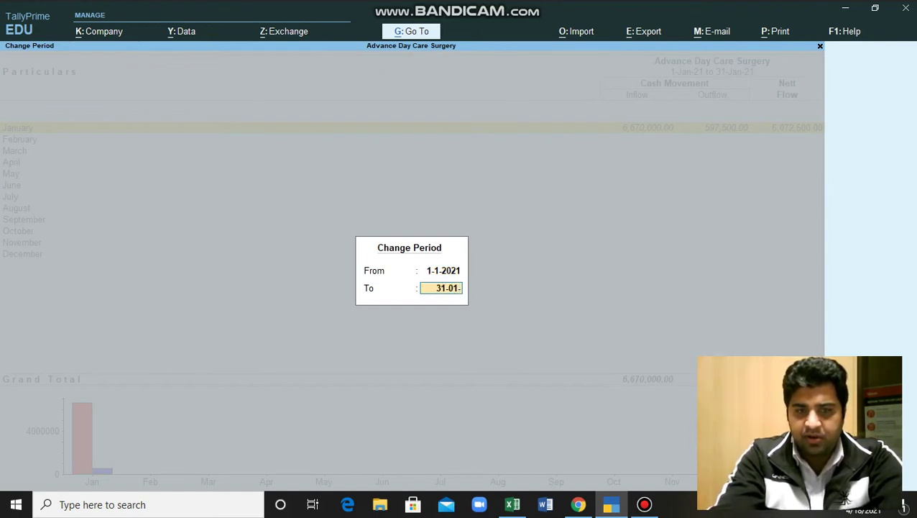
pyautogui.write('2021')
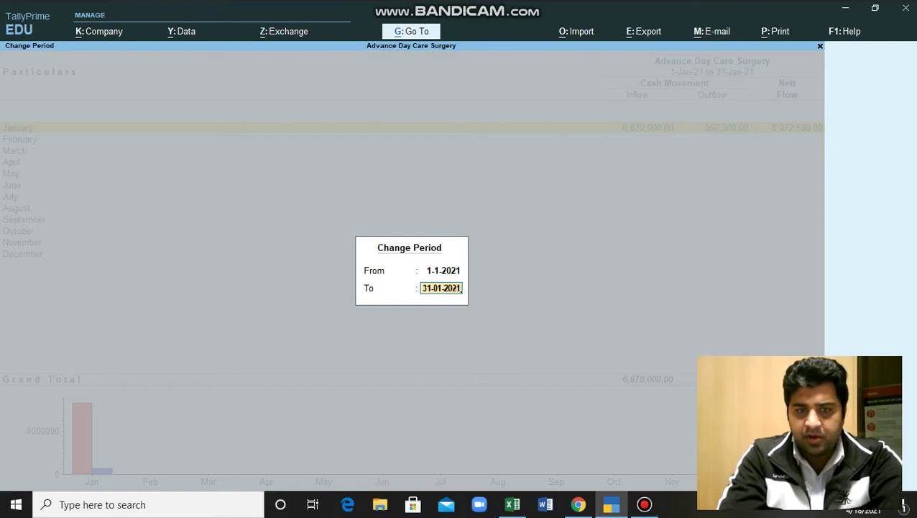
pyautogui.press('Return')
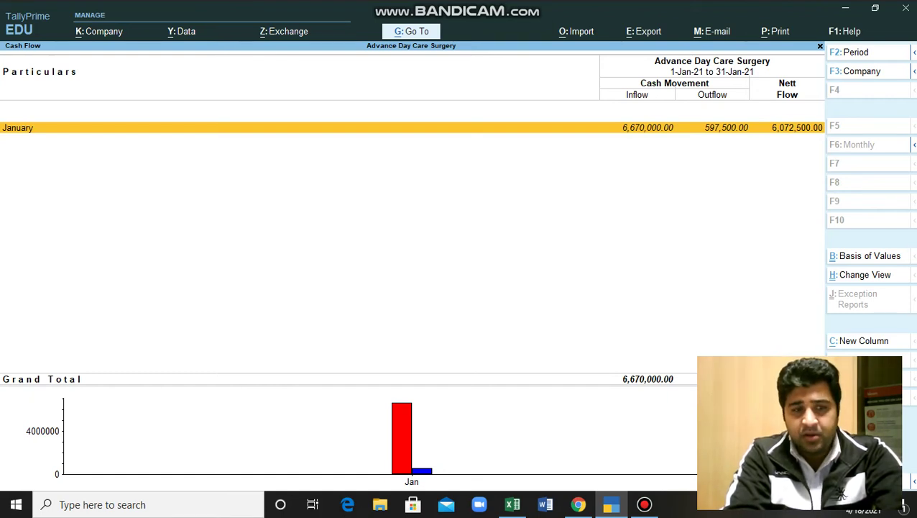
pyautogui.press('Escape')
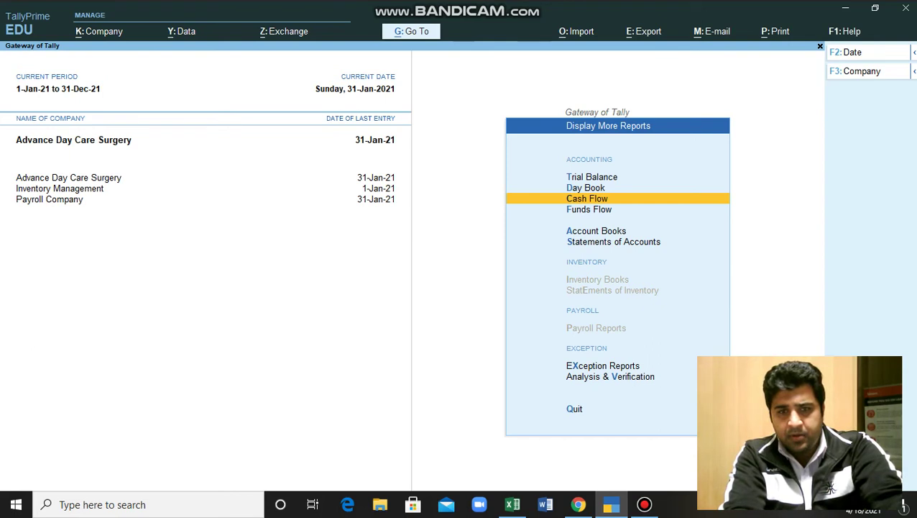
# - Open the Trial Balance and drill into Capital Account to view its 5,000,000.00 capital ledger
pyautogui.press('t')
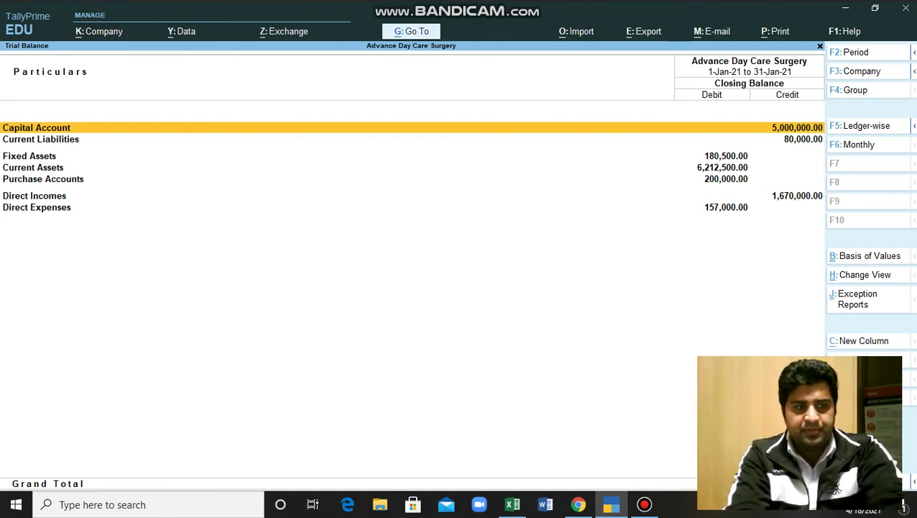
pyautogui.press('Return')
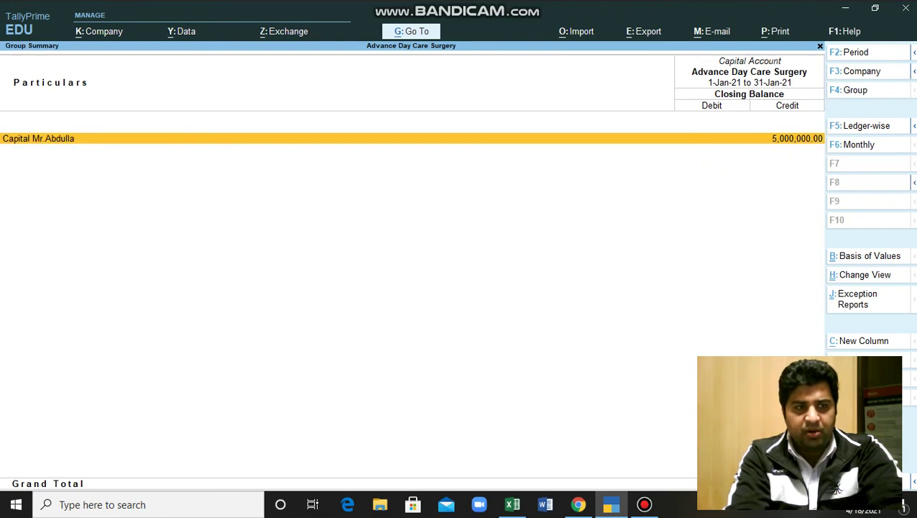
pyautogui.press('Escape')
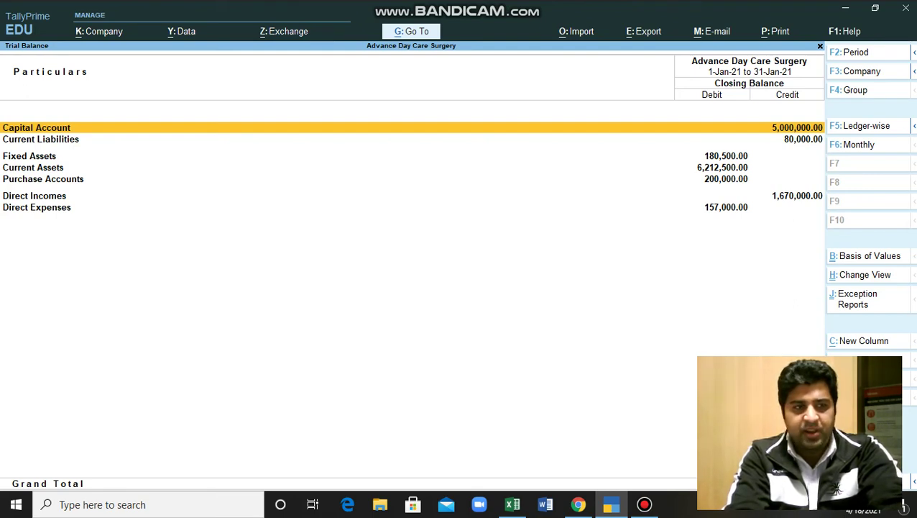
pyautogui.press('Return')
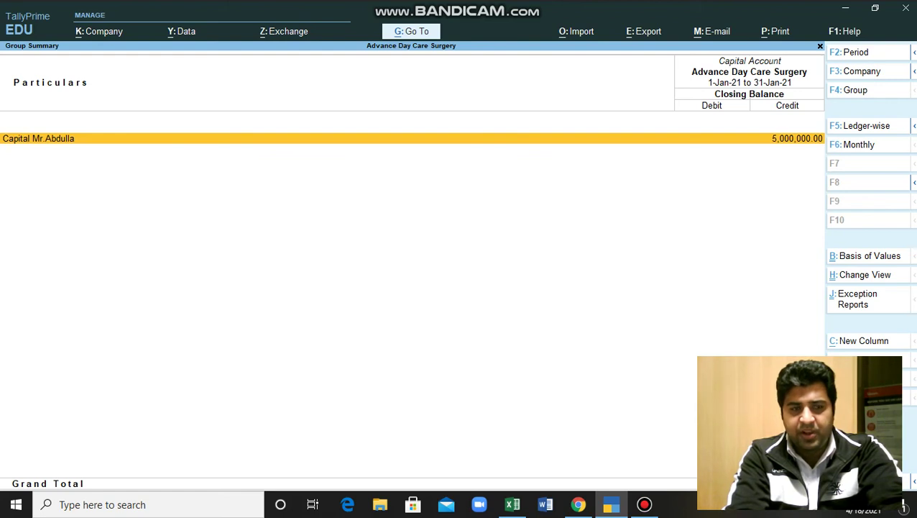
pyautogui.press('Escape')
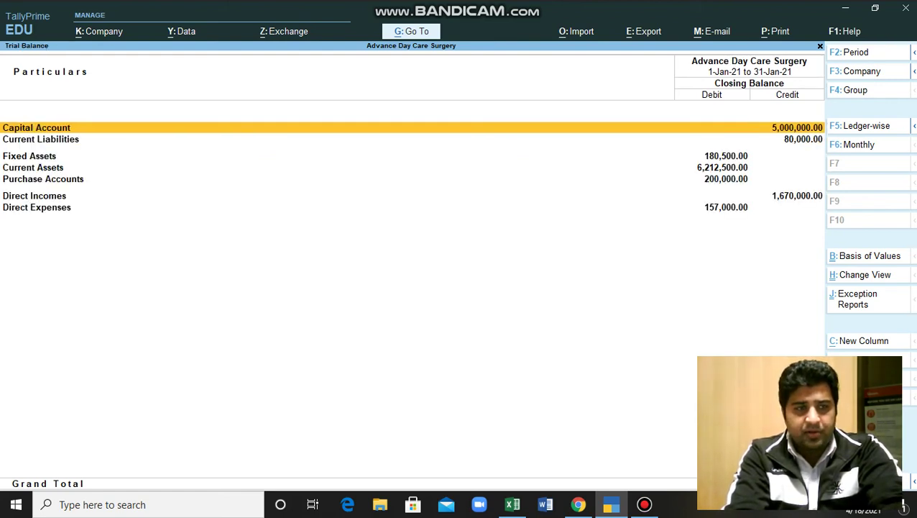
pyautogui.press('Down')
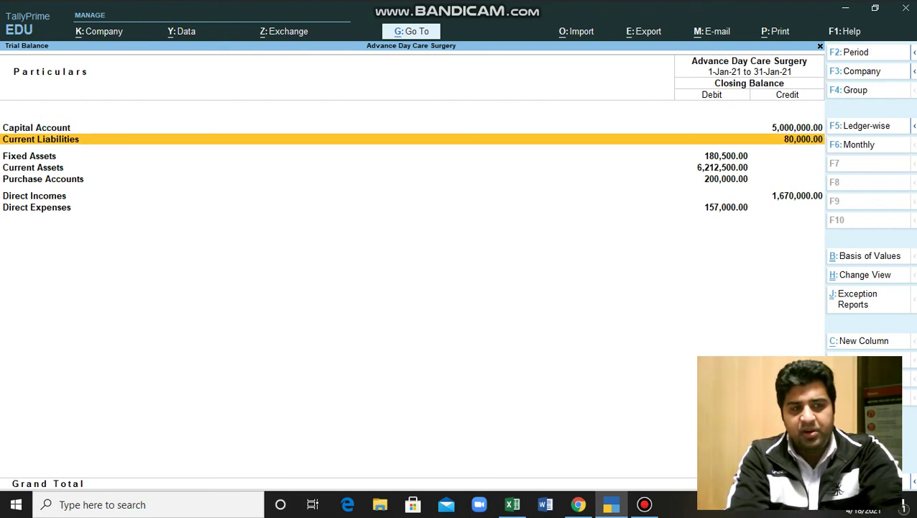
# - Drill into Current Liabilities' Sundry Creditors: Alberto Computers 30,000 and Rabin Medical 50,000, then return
pyautogui.press('Return')
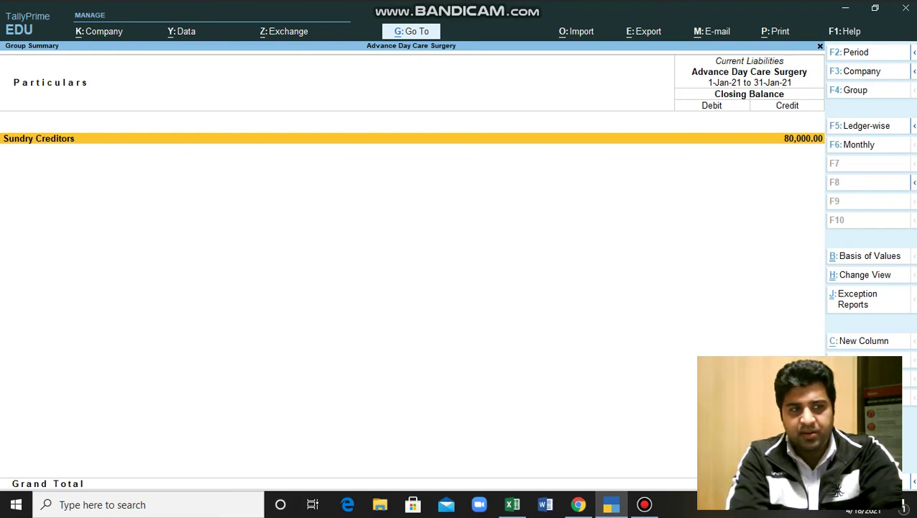
pyautogui.press('Return')
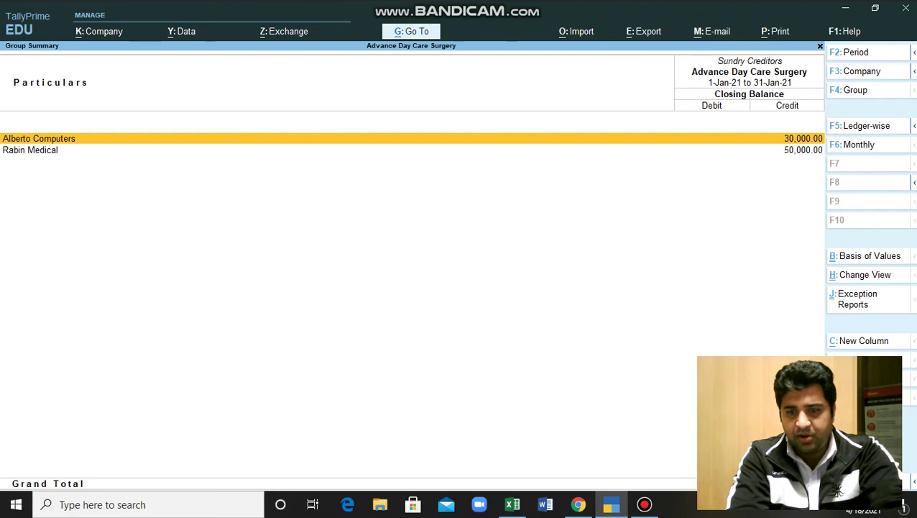
pyautogui.press('Escape')
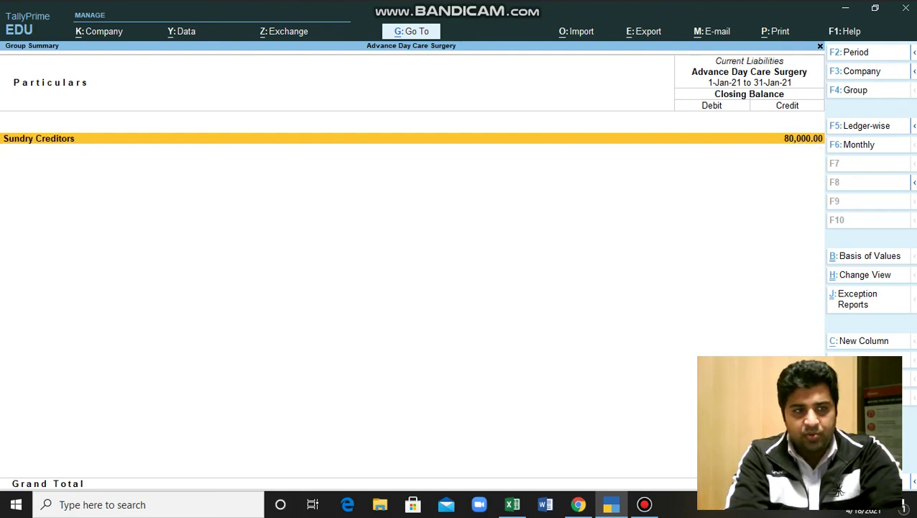
pyautogui.press('Escape')
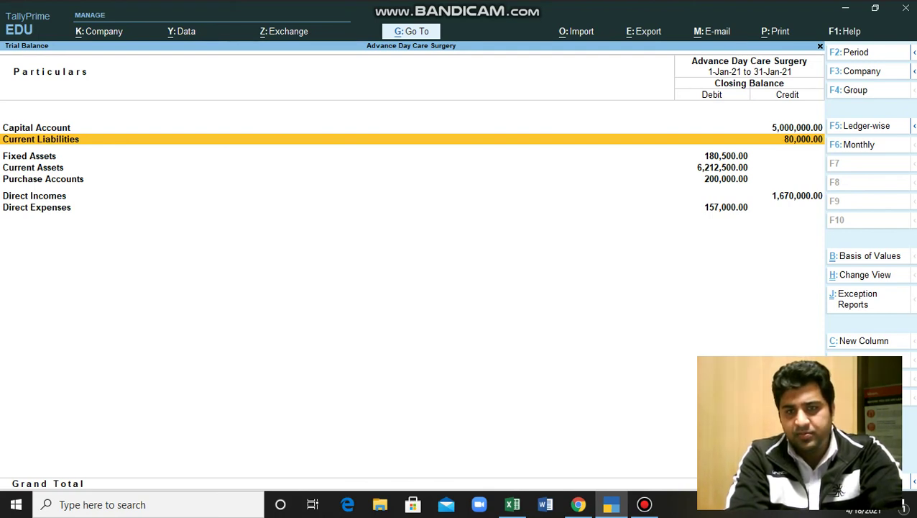
# - Review the four Direct Incomes ledgers, including Corona Test Fees 900,000.00, then exit to Display More Reports
pyautogui.press('Down')
pyautogui.press('Down')
pyautogui.press('Down')
pyautogui.press('Down')
pyautogui.press('Return')
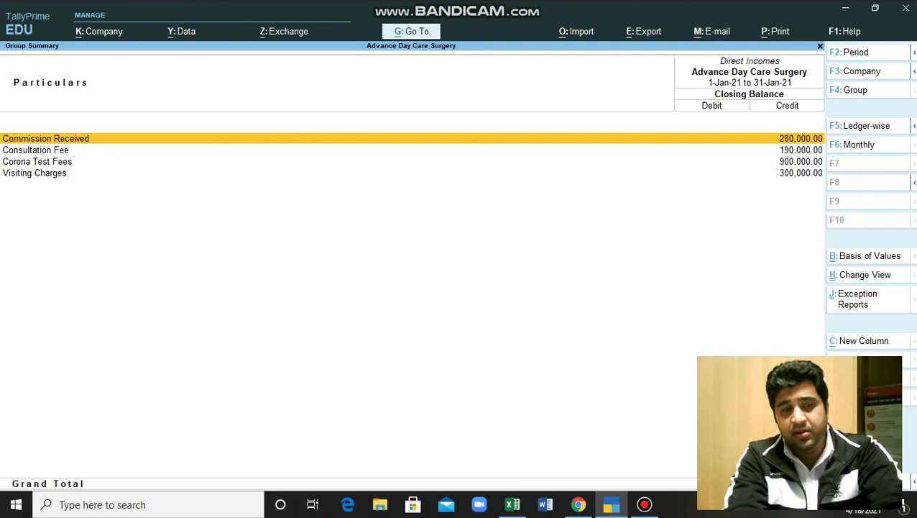
pyautogui.press('Escape')
pyautogui.press('Escape')
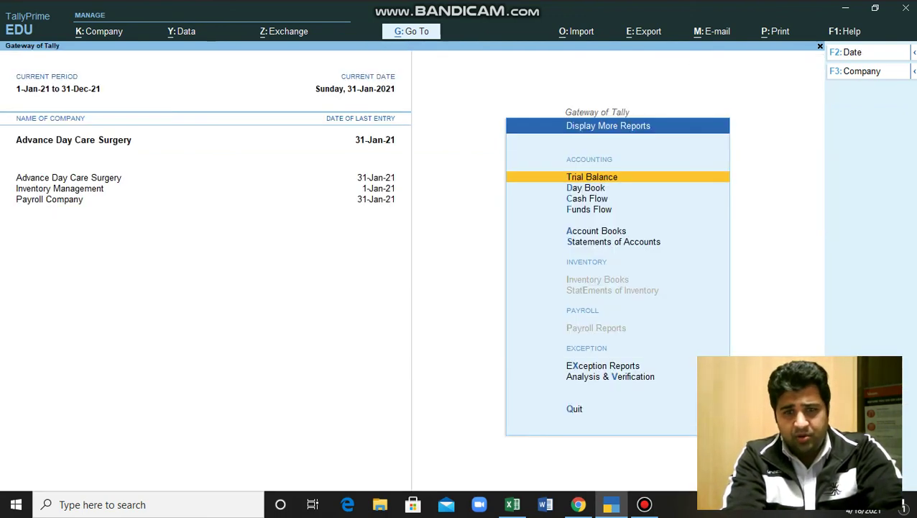